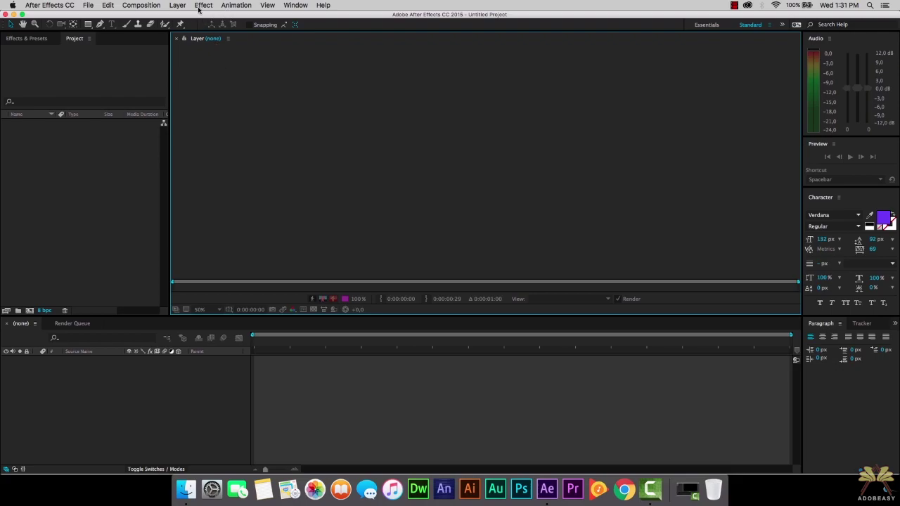
Create a new 1280x720 composition named adobeasy
left_click(141, 5)
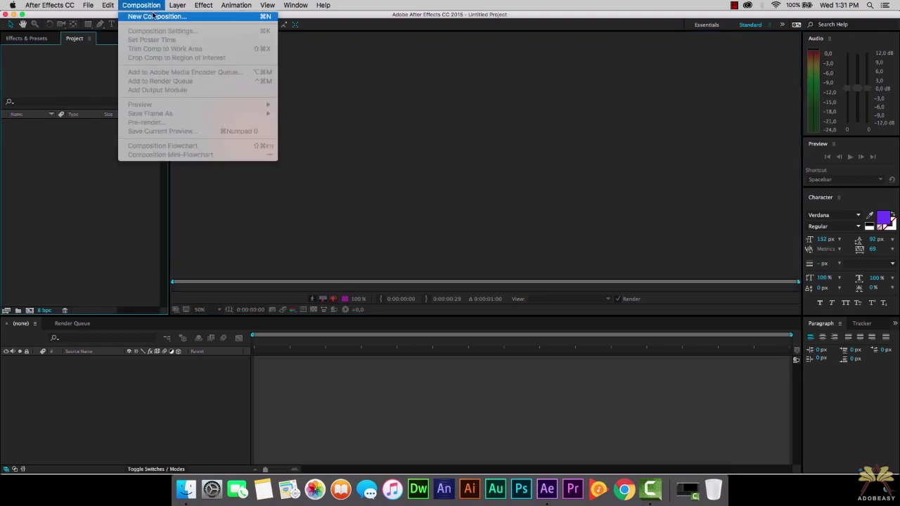
left_click(154, 16)
key("BackSpace")
type("adobeasy")
key("Return")
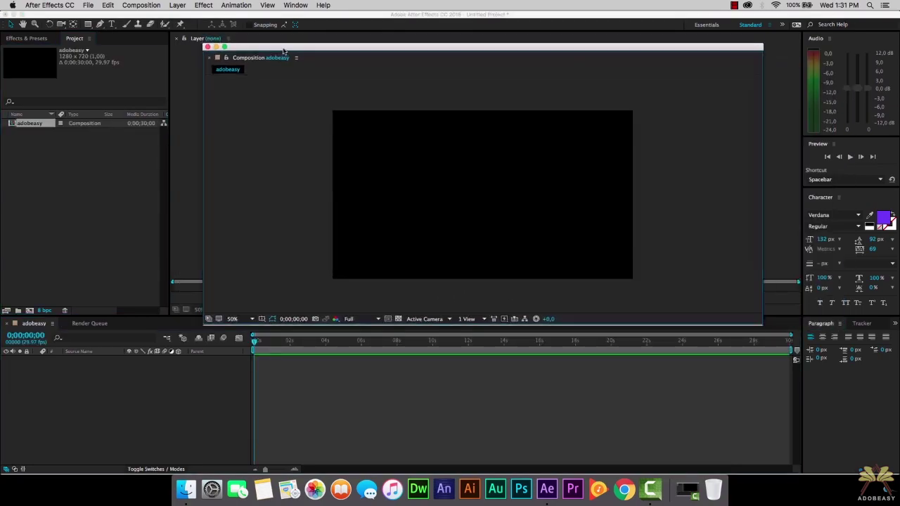
Add a text layer reading 'adobeasy' at the composition centre and show Effects & Presets
left_click(111, 24)
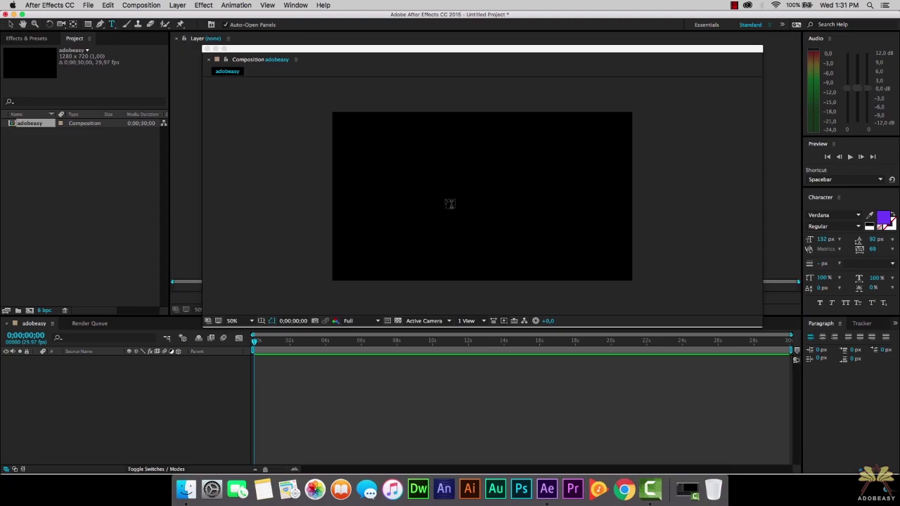
left_click(414, 189)
type("adobeasy")
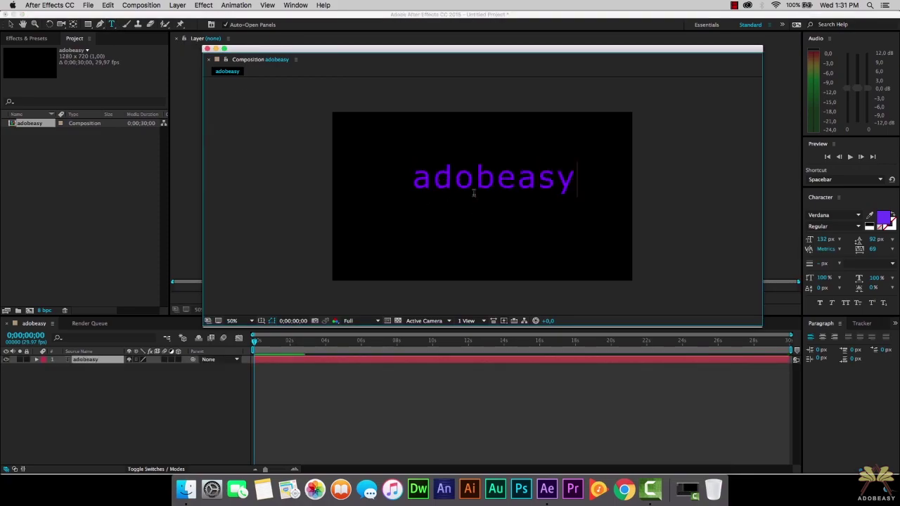
key("Escape")
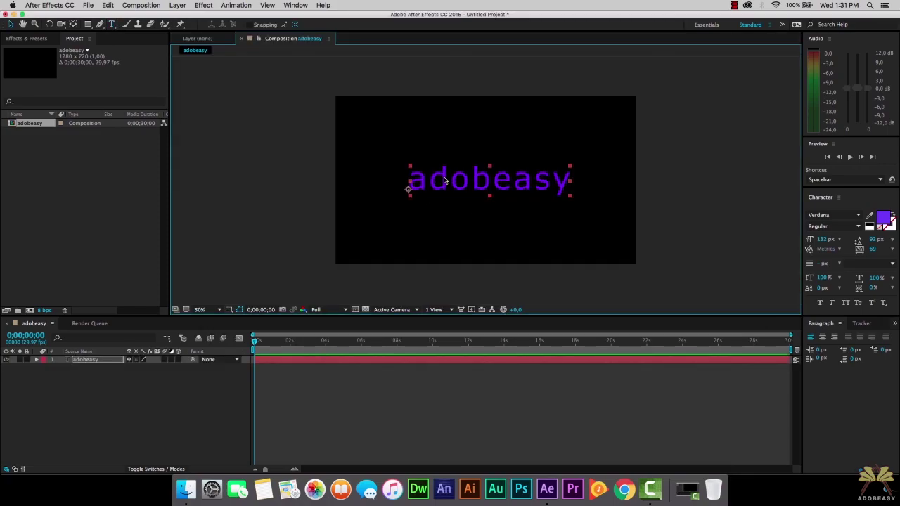
left_click(294, 5)
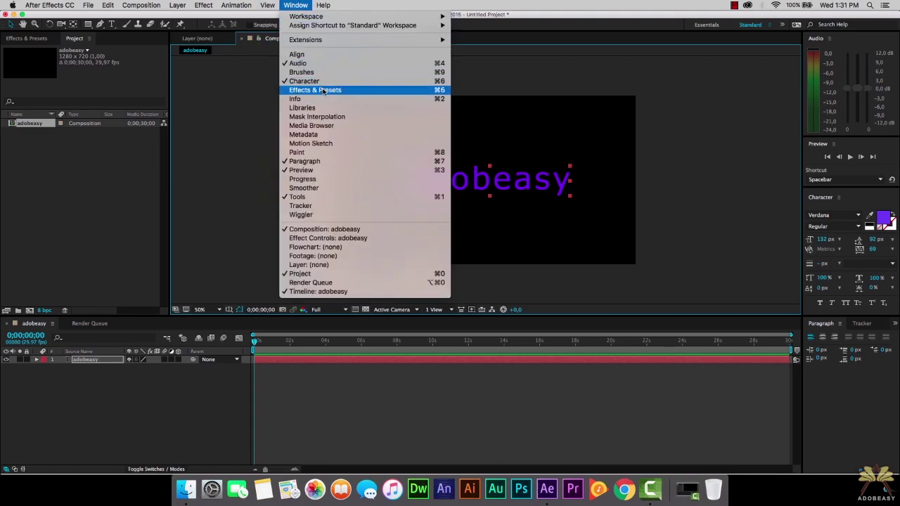
left_click(324, 91)
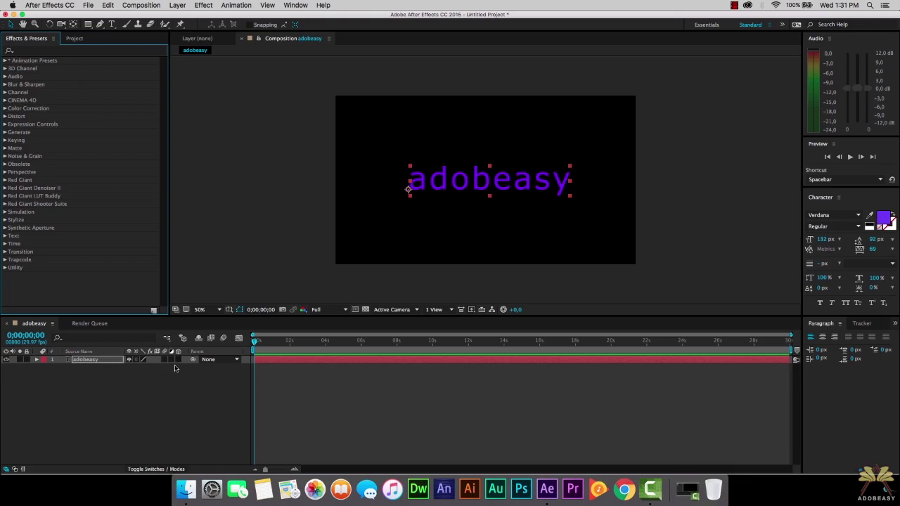
Make the adobeasy text layer 3D and raise its Bevel Depth to 4,0
left_click(177, 360)
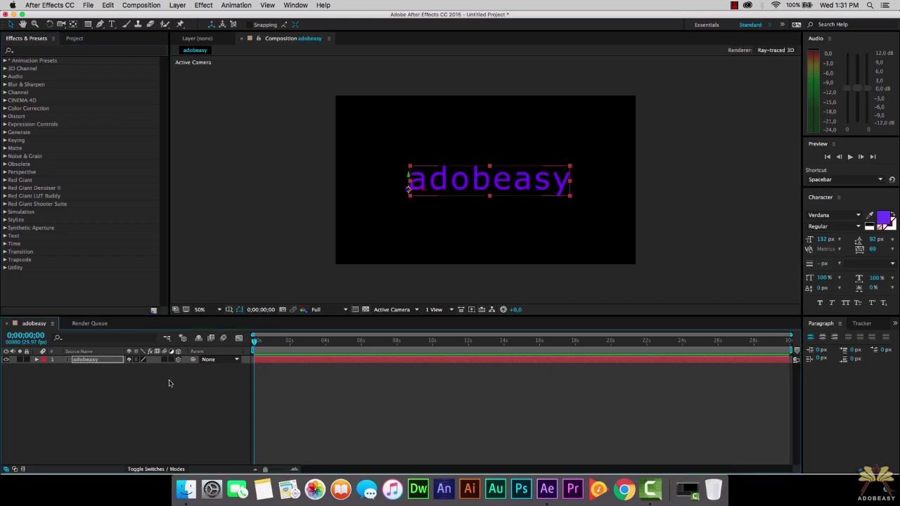
left_click(37, 360)
left_click(44, 384)
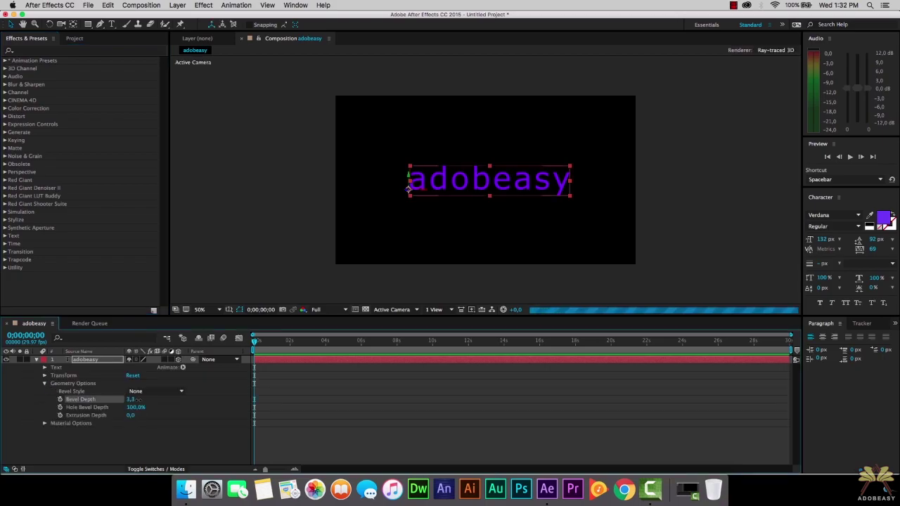
left_click_drag(140, 398, 142, 399)
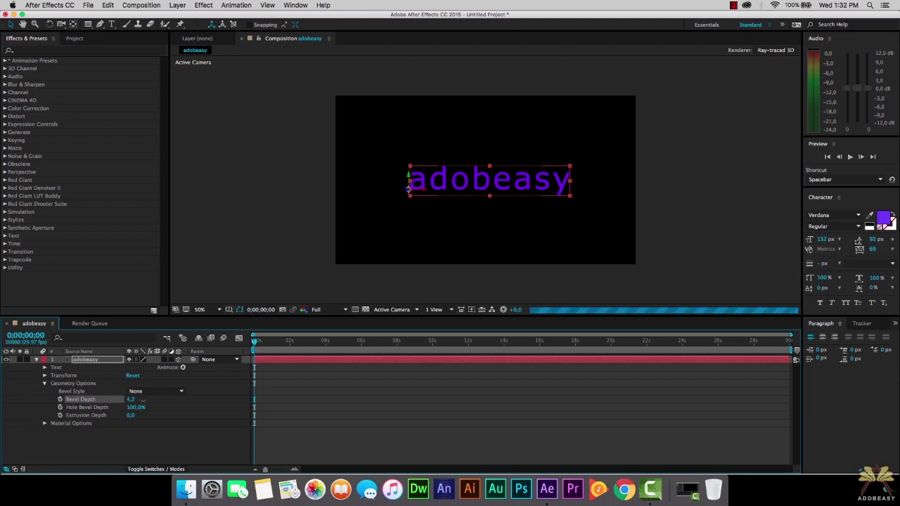
Set the text's Extrusion Depth to 15,0
left_click(131, 415)
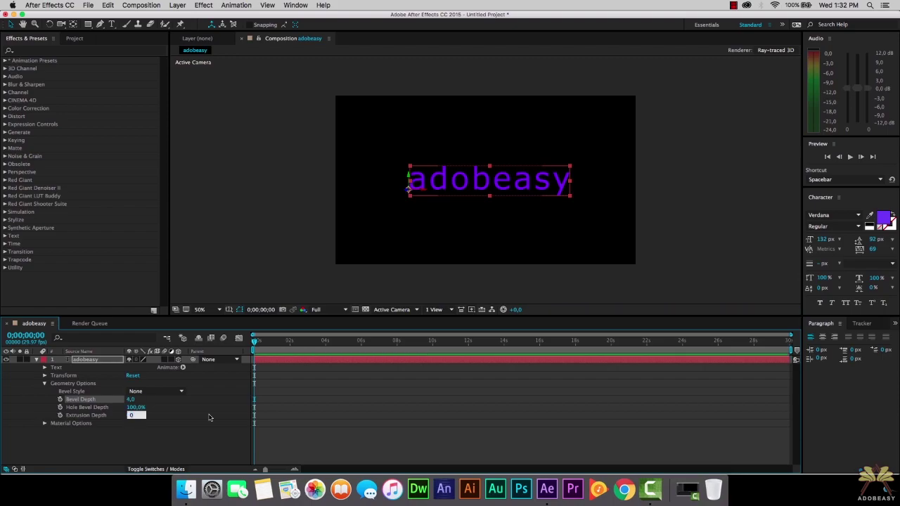
type("15")
left_click(217, 446)
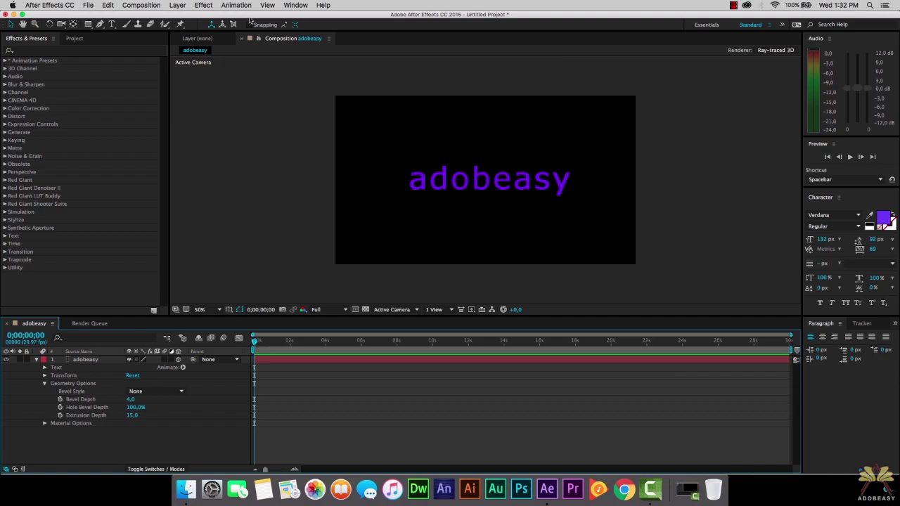
left_click(184, 6)
mouse_move(232, 16)
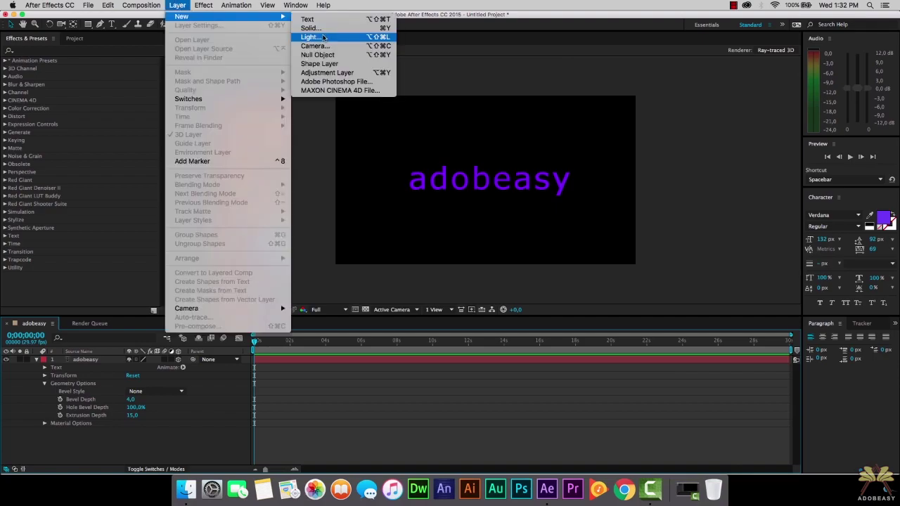
Add an Ambient light to the composition
left_click(323, 37)
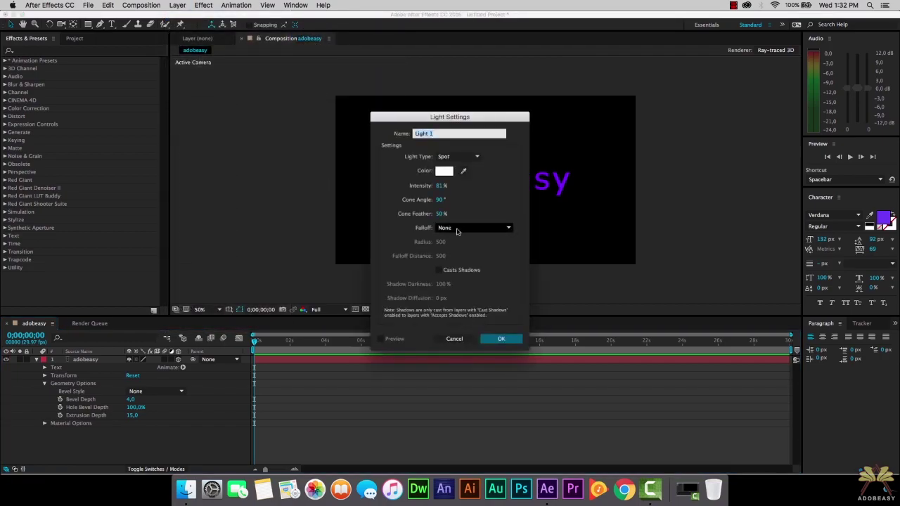
left_click(460, 157)
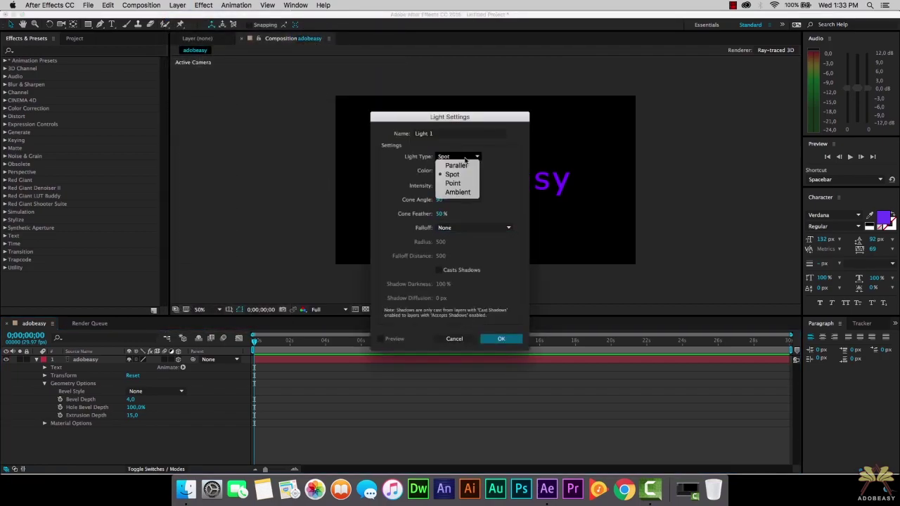
left_click(458, 192)
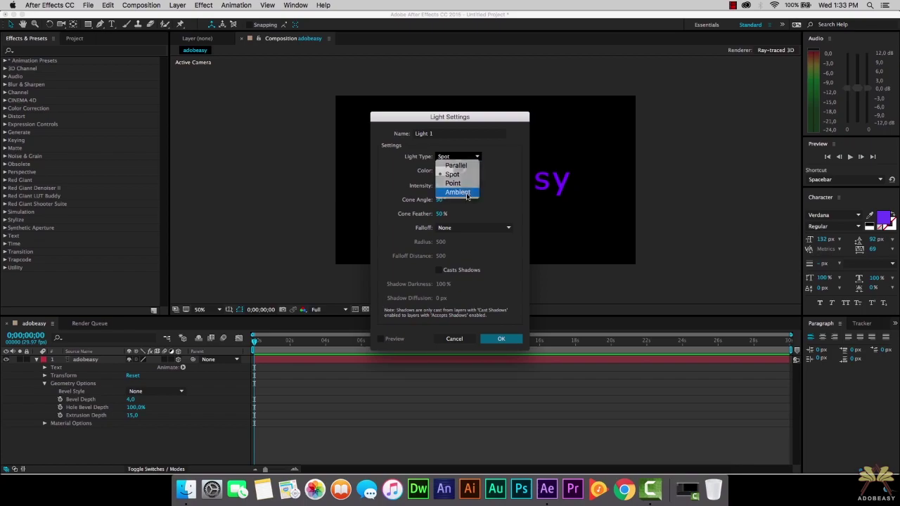
left_click(500, 339)
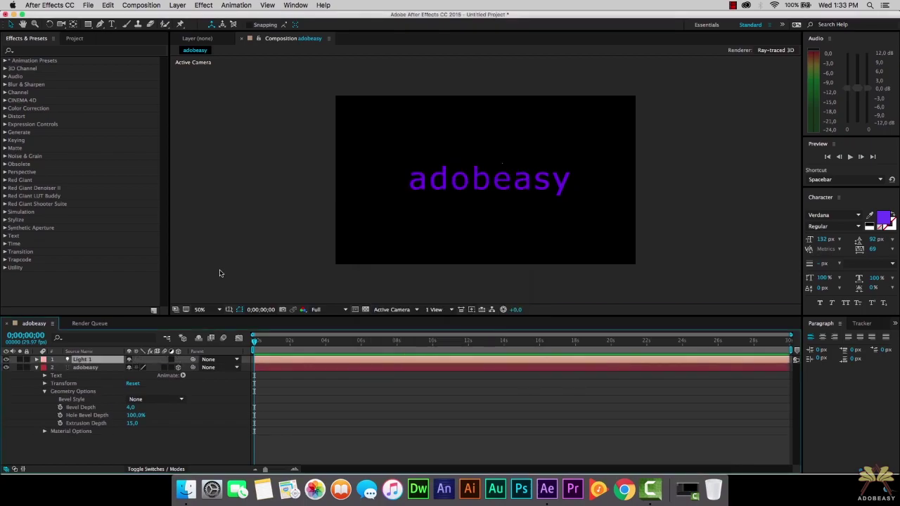
Add a second light as a Point light with 84% intensity
left_click(179, 5)
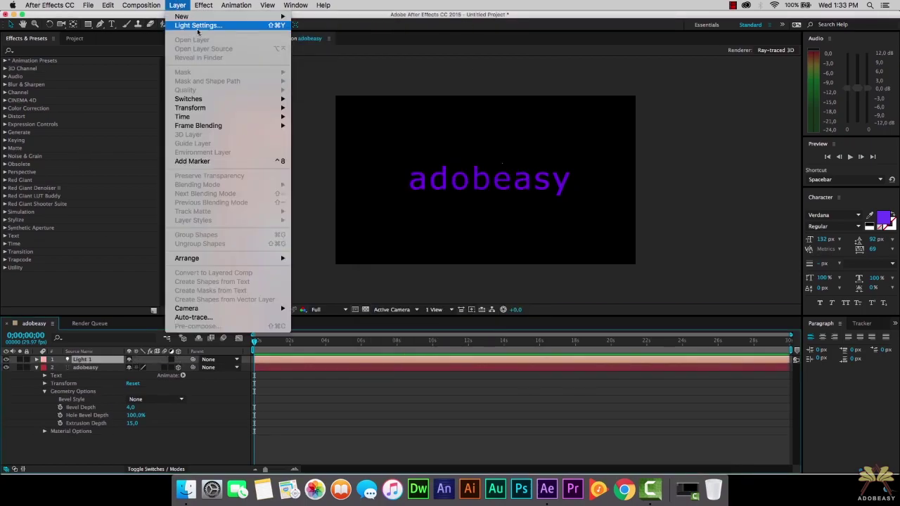
mouse_move(204, 16)
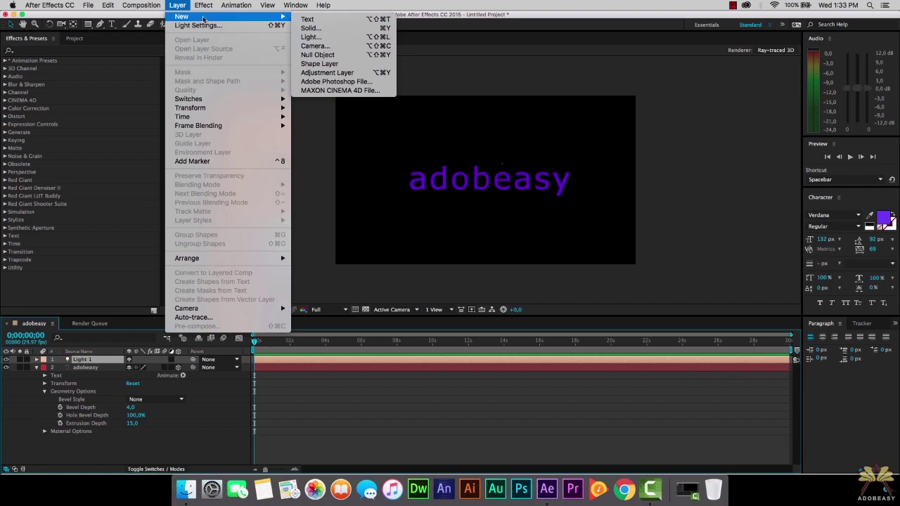
left_click(344, 37)
left_click(458, 156)
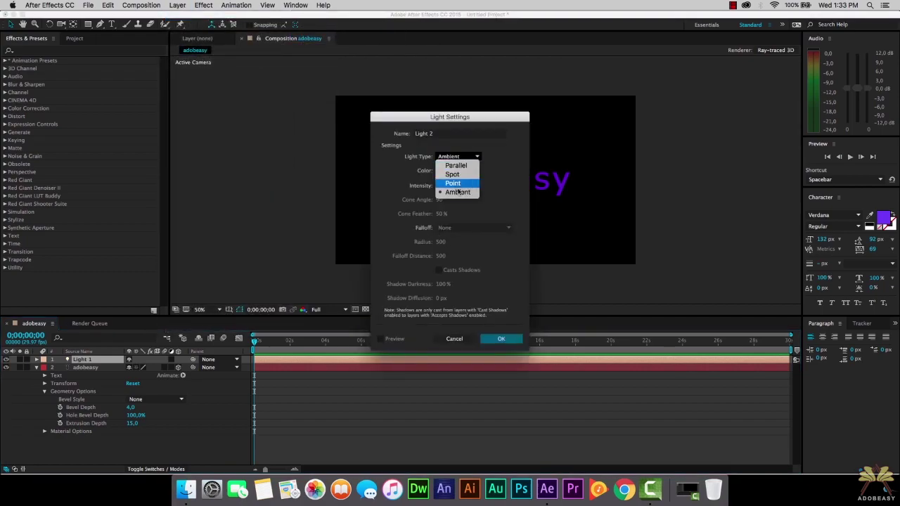
left_click(461, 184)
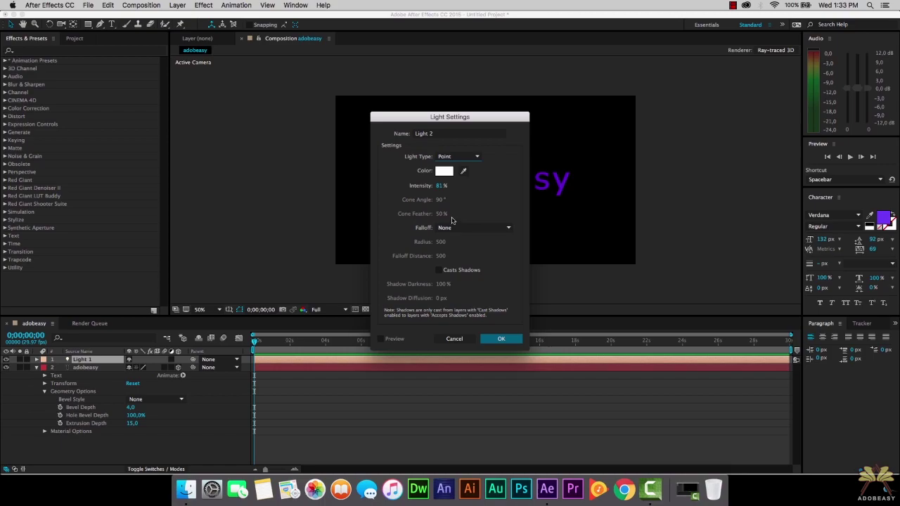
left_click(441, 186)
type("79")
left_click_drag(441, 186, 473, 220)
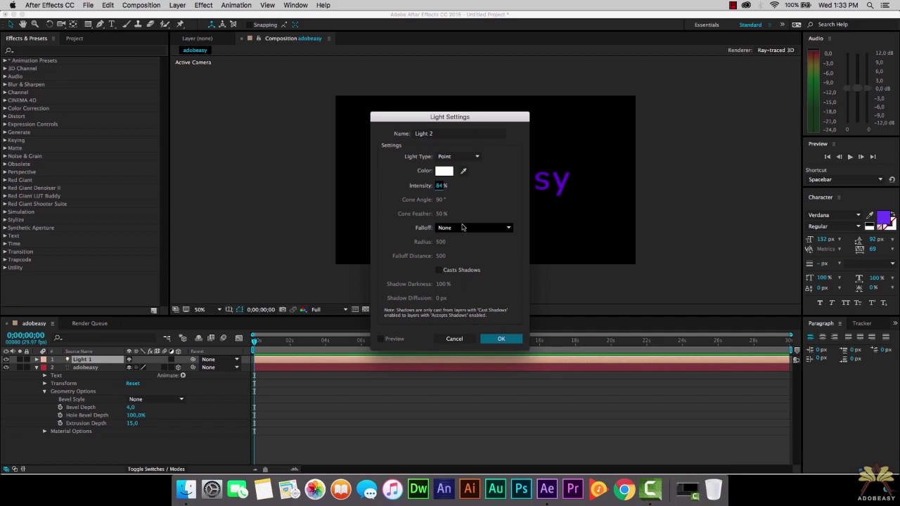
left_click(509, 339)
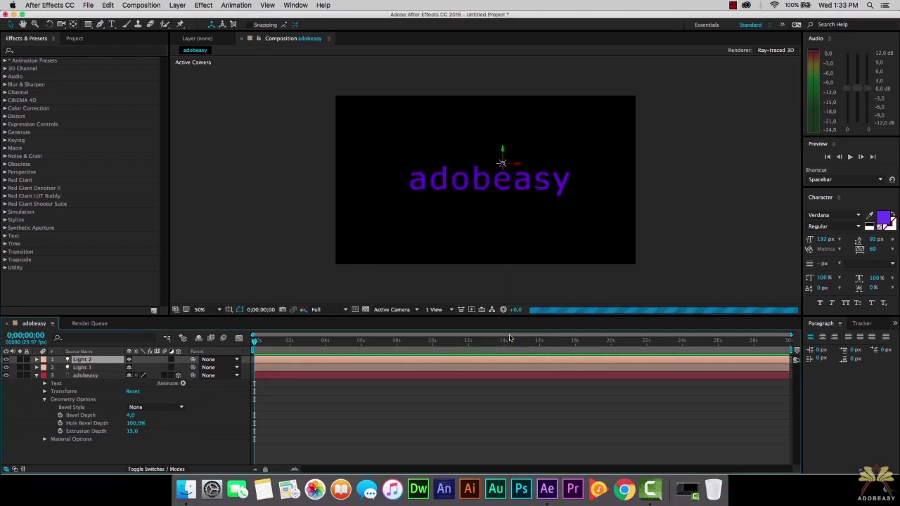
Add Light 3 as a Spot light at 65% intensity with a 90° cone
left_click(183, 5)
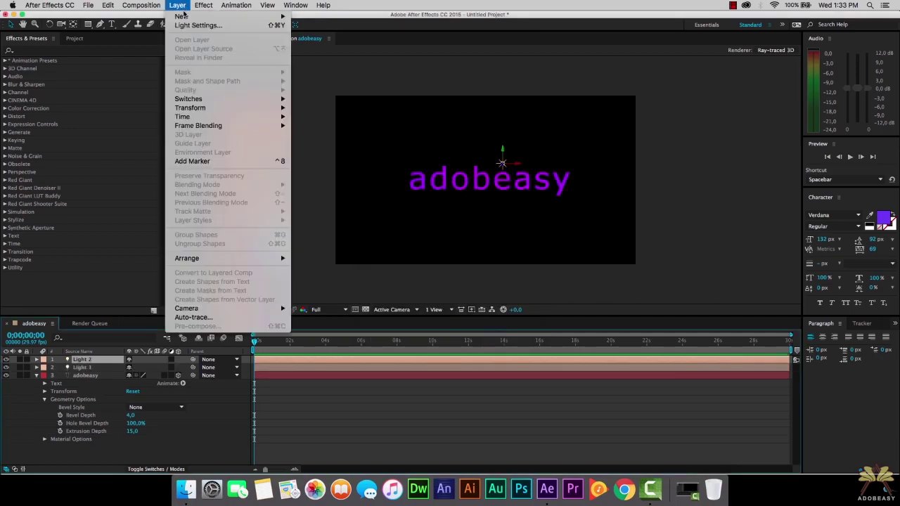
mouse_move(187, 17)
left_click(313, 37)
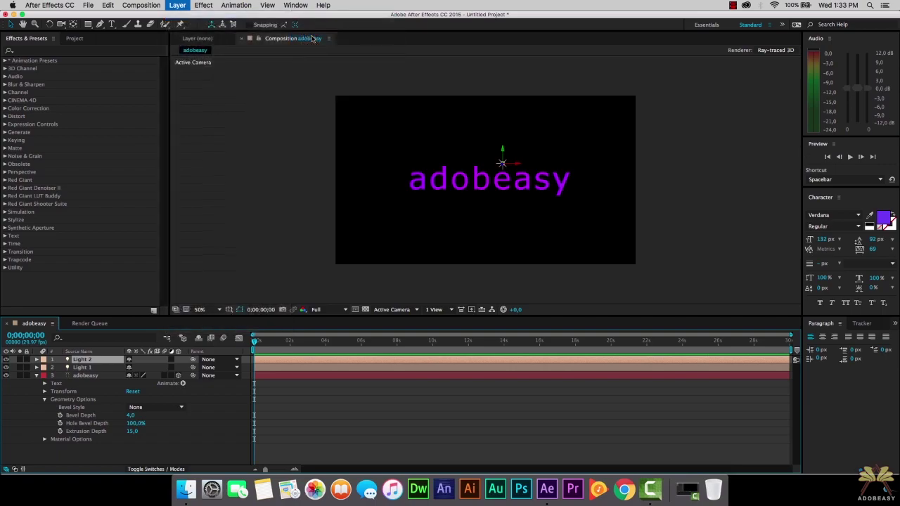
left_click(450, 157)
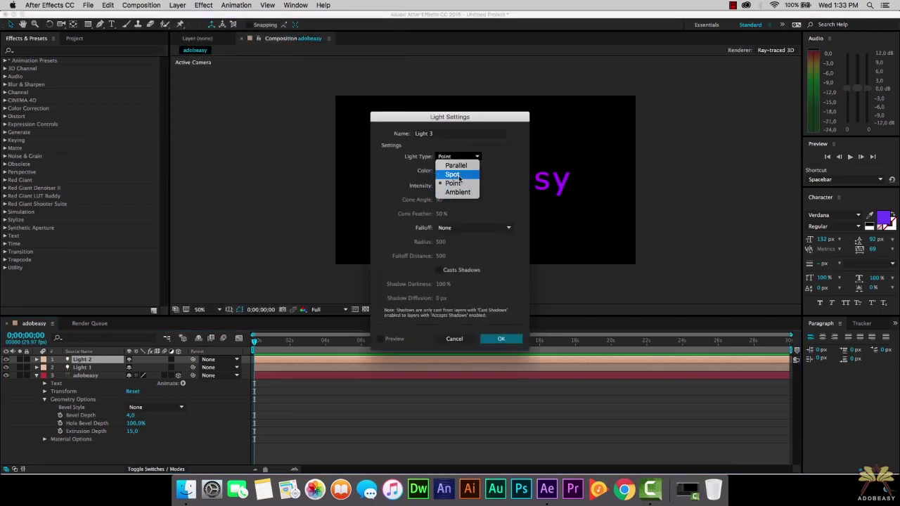
left_click(443, 178)
left_click_drag(441, 185, 435, 185)
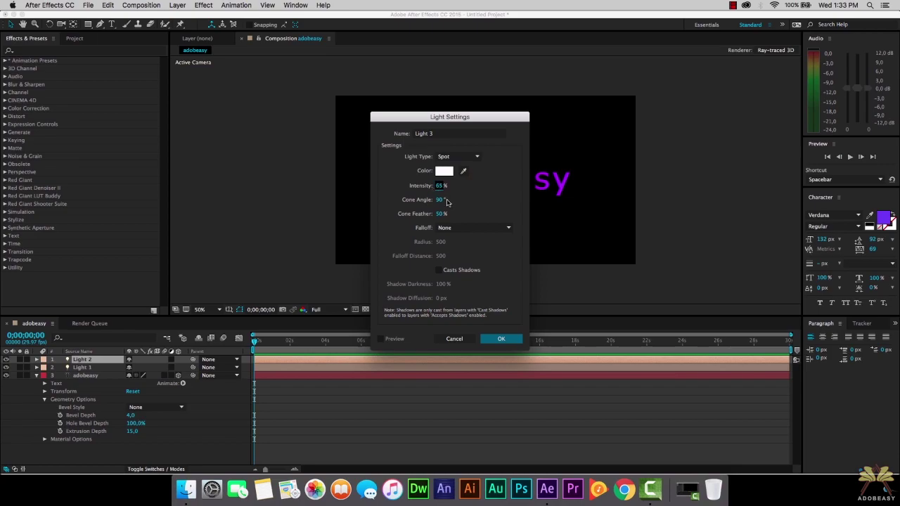
left_click(503, 340)
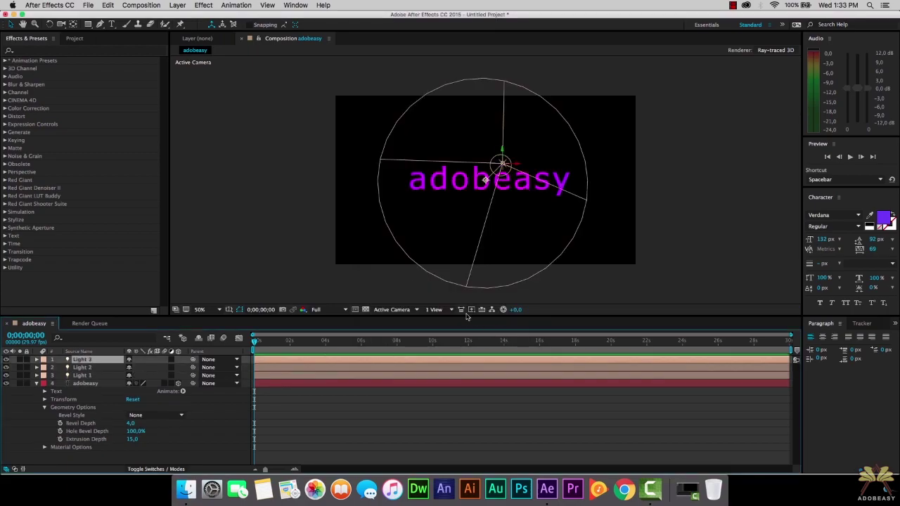
left_click(486, 164)
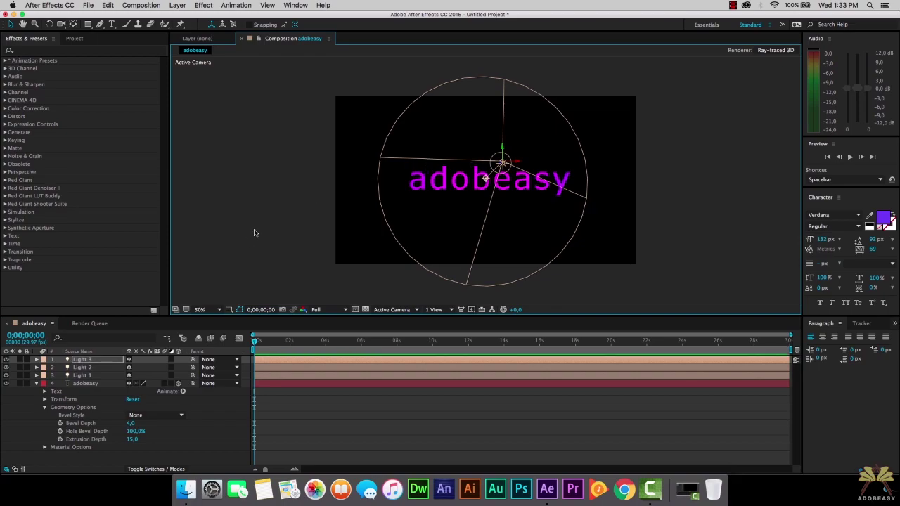
left_click(177, 5)
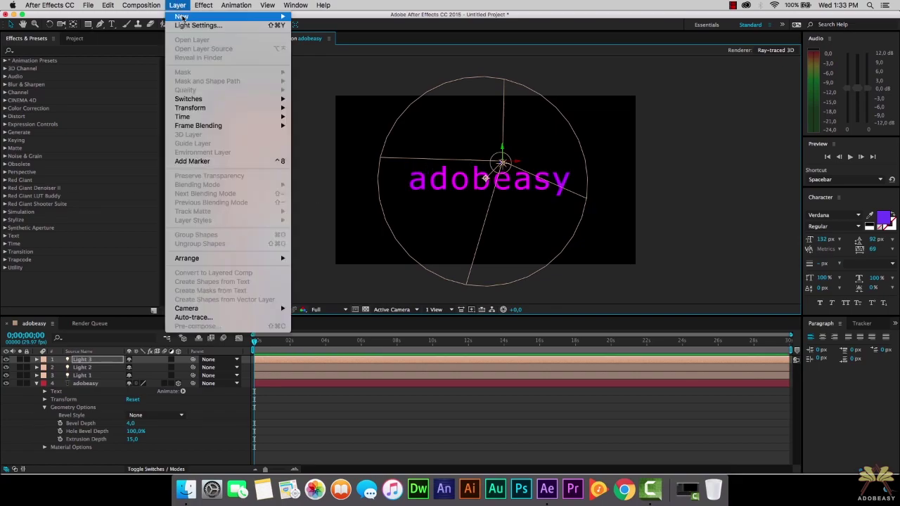
Add Camera 1, a two-node 75 mm camera, and nudge the text slightly up and right
mouse_move(211, 17)
left_click(331, 46)
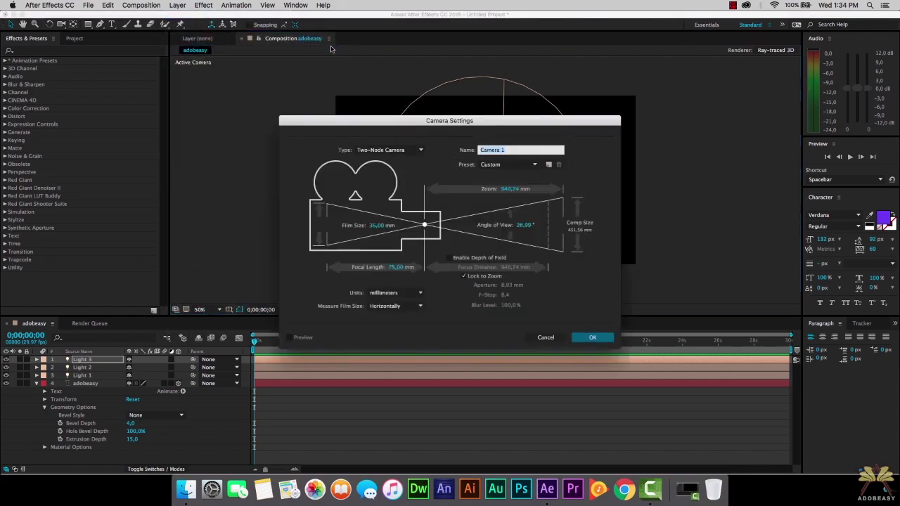
left_click_drag(445, 115, 349, 90)
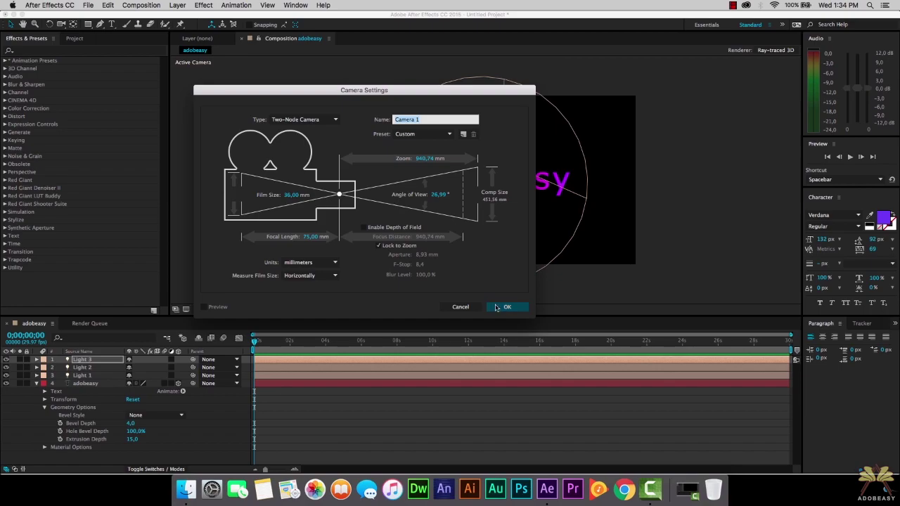
left_click(500, 308)
left_click(465, 184)
left_click_drag(487, 188, 491, 184)
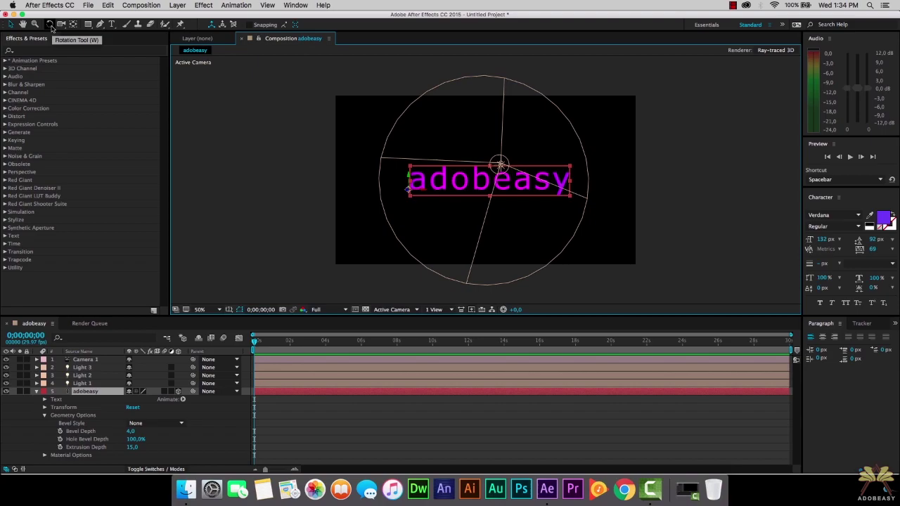
Rotate the adobeasy text in 3D and deepen its Extrusion Depth to 47,0
left_click(51, 25)
left_click_drag(538, 191, 528, 189)
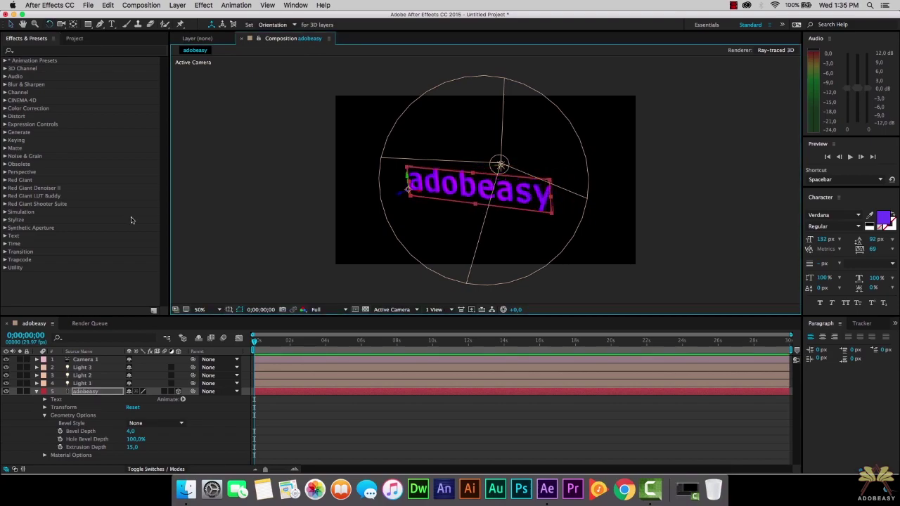
left_click_drag(132, 447, 147, 452)
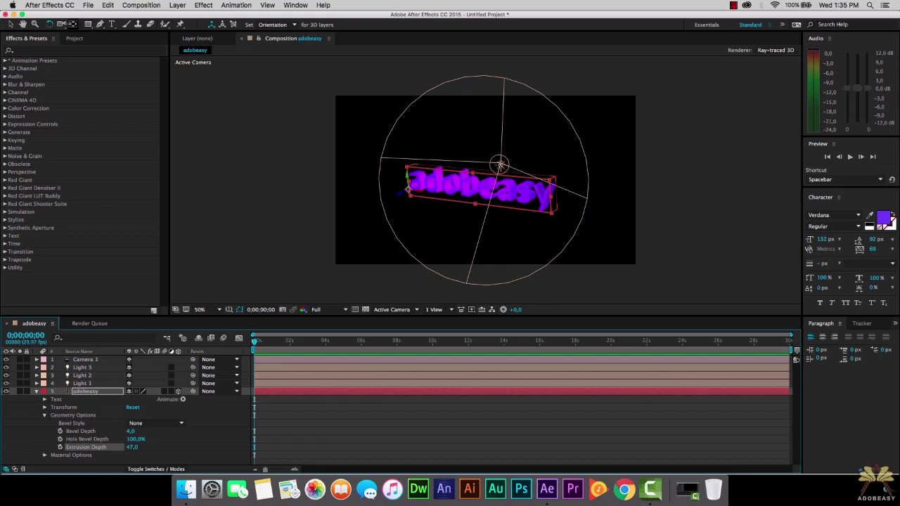
mouse_move(516, 176)
left_mouse_down()
mouse_move(543, 191)
mouse_move(529, 195)
mouse_move(537, 206)
mouse_move(537, 189)
mouse_move(533, 204)
mouse_move(531, 197)
left_mouse_up()
key("super+t")
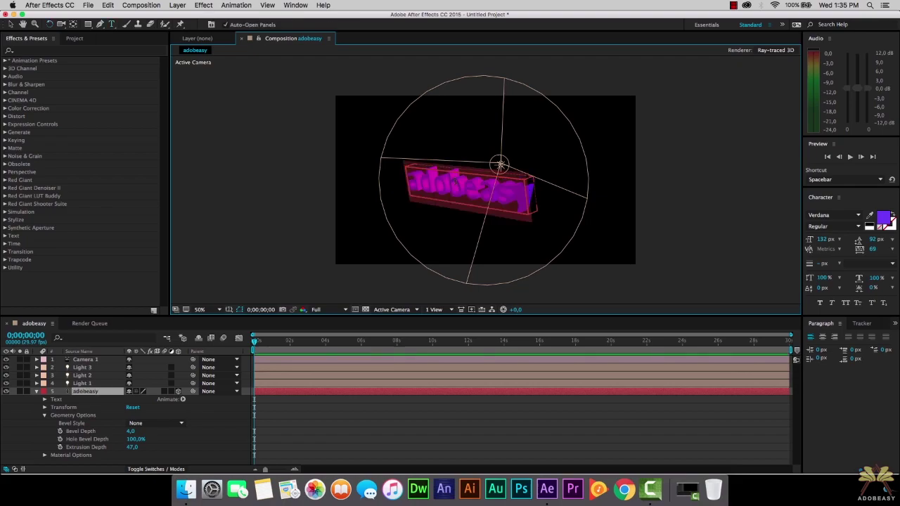
Change the text fill to darker purple 3A007B at about 49% brightness, then deselect the layer
left_click(888, 218)
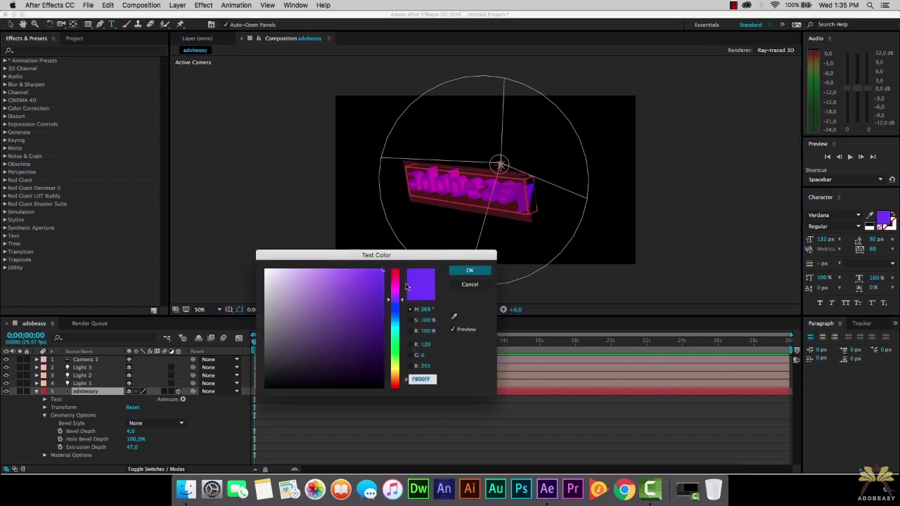
left_click_drag(378, 295, 384, 331)
left_click(469, 271)
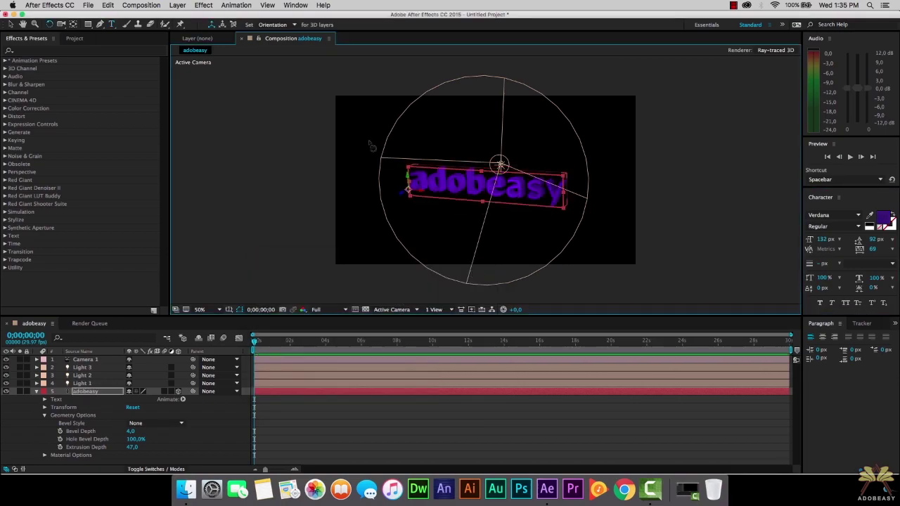
key("w")
left_click(359, 137)
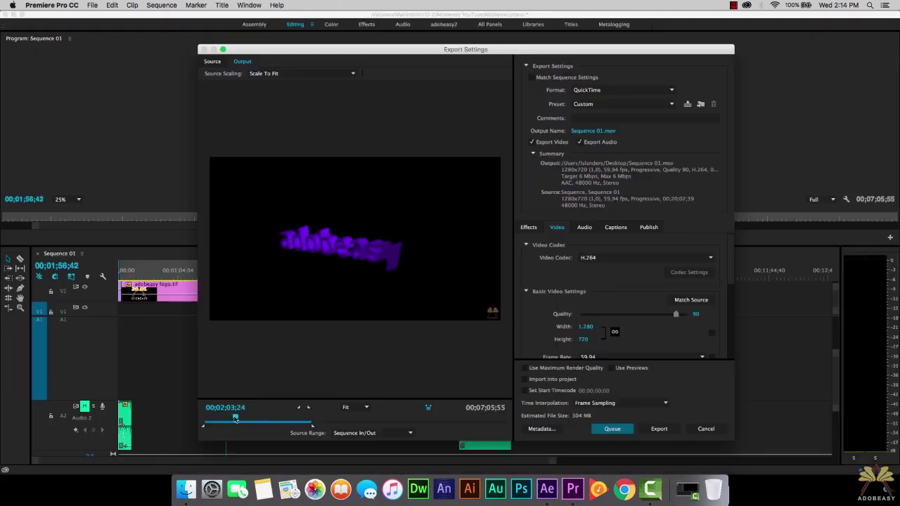
left_click(547, 489)
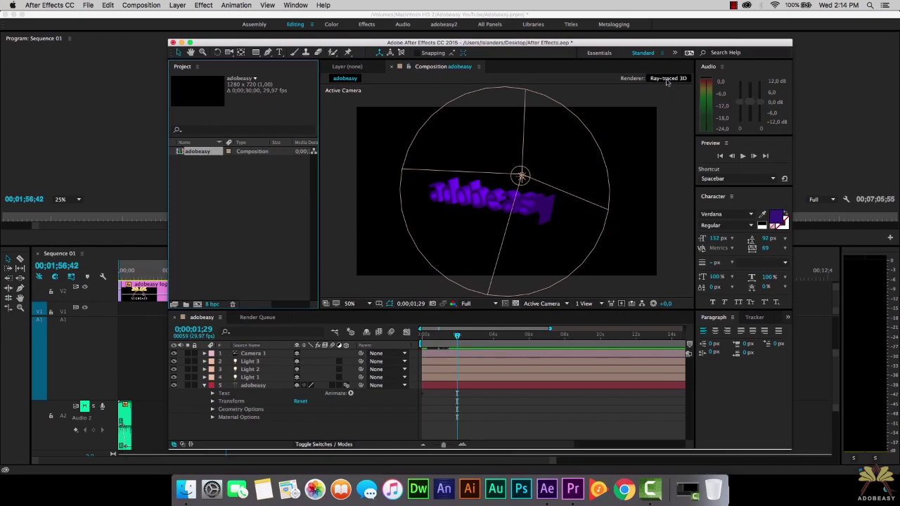
left_click(661, 78)
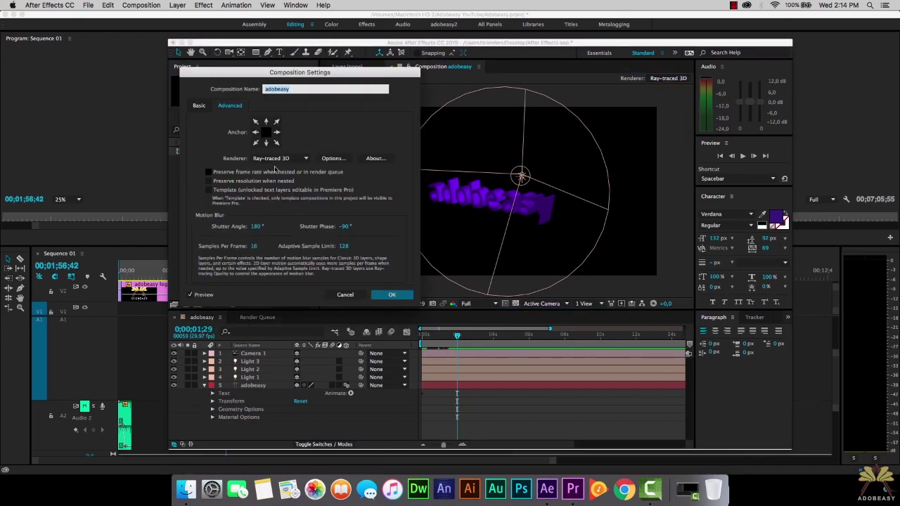
left_click(333, 159)
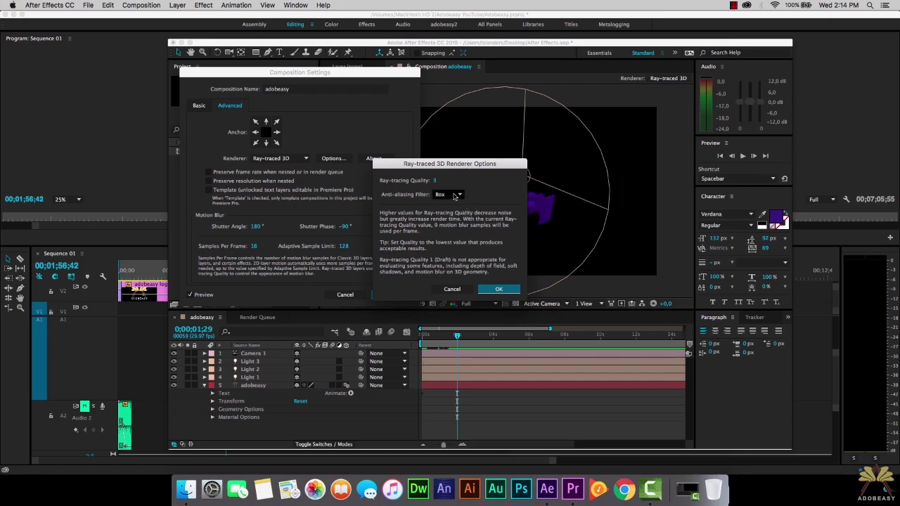
left_click(454, 196)
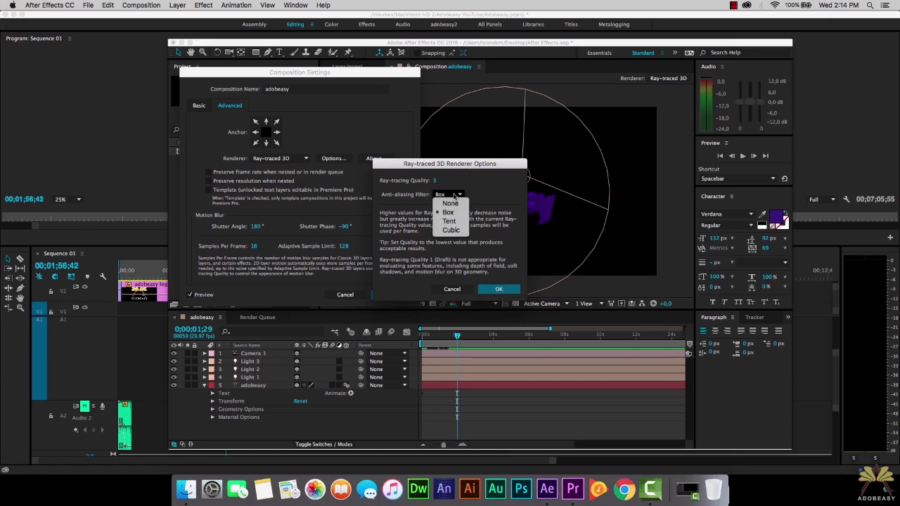
left_click(454, 195)
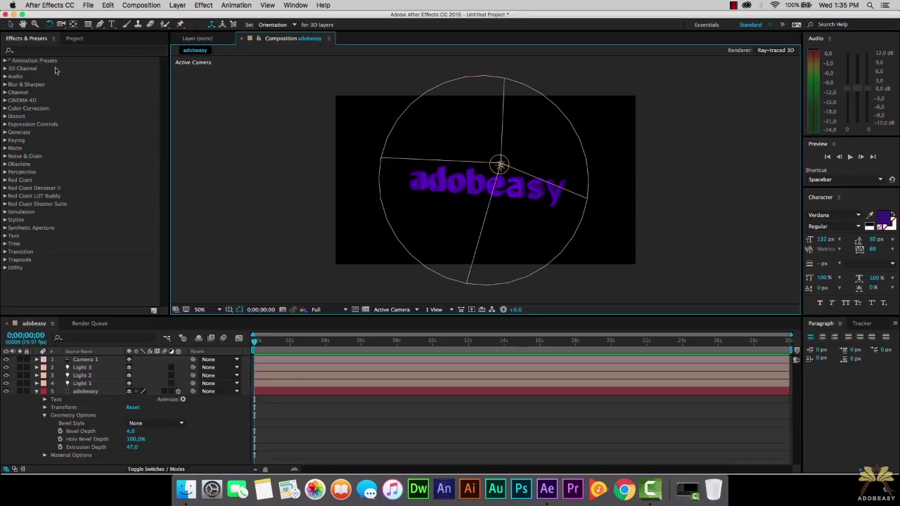
Apply the 3D Text preset 3D Bouncing In Centered to the text and preview it
left_click(7, 61)
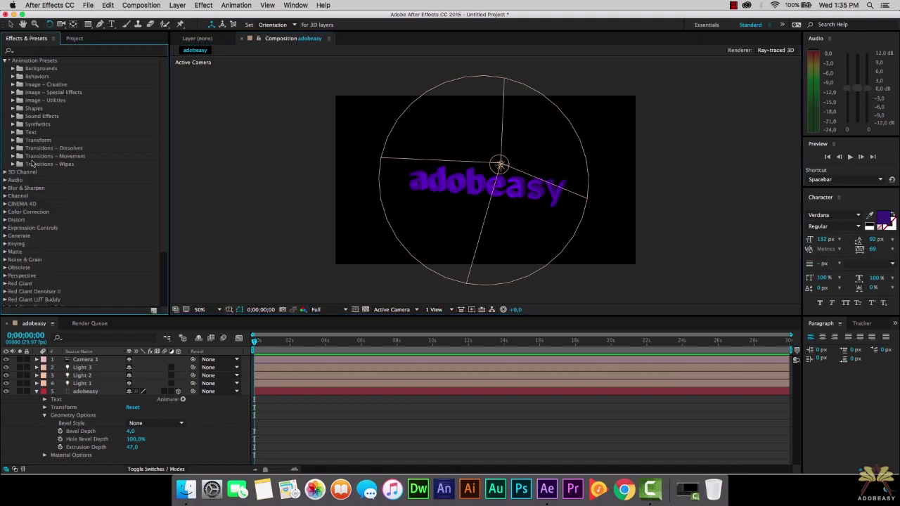
left_click(11, 132)
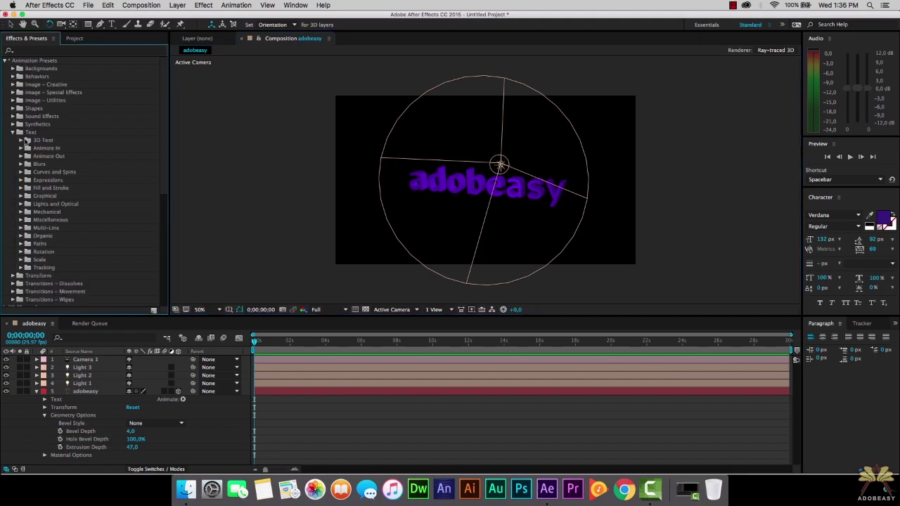
left_click(20, 141)
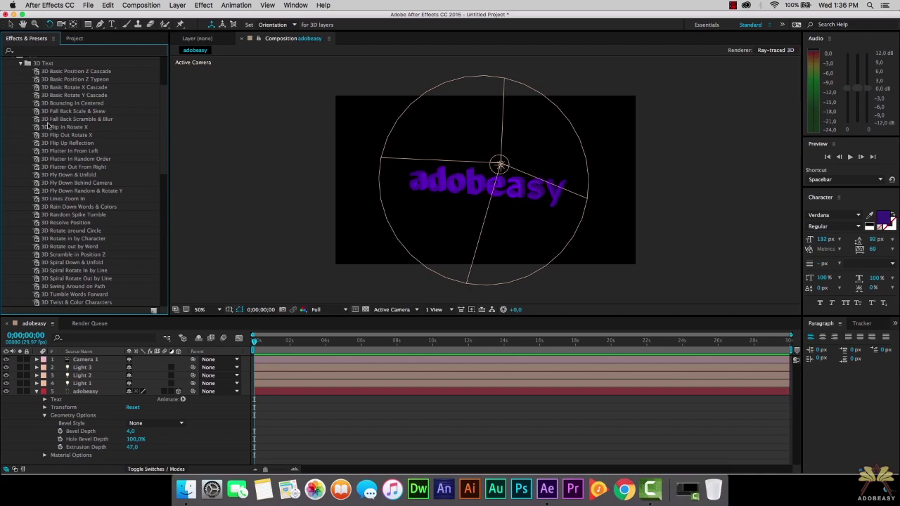
left_click_drag(63, 104, 516, 204)
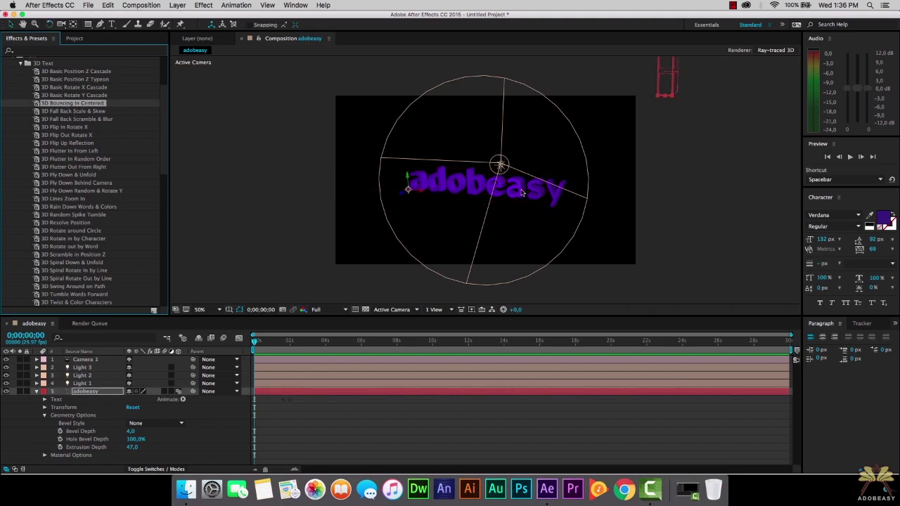
left_click_drag(274, 341, 238, 338)
key("space")
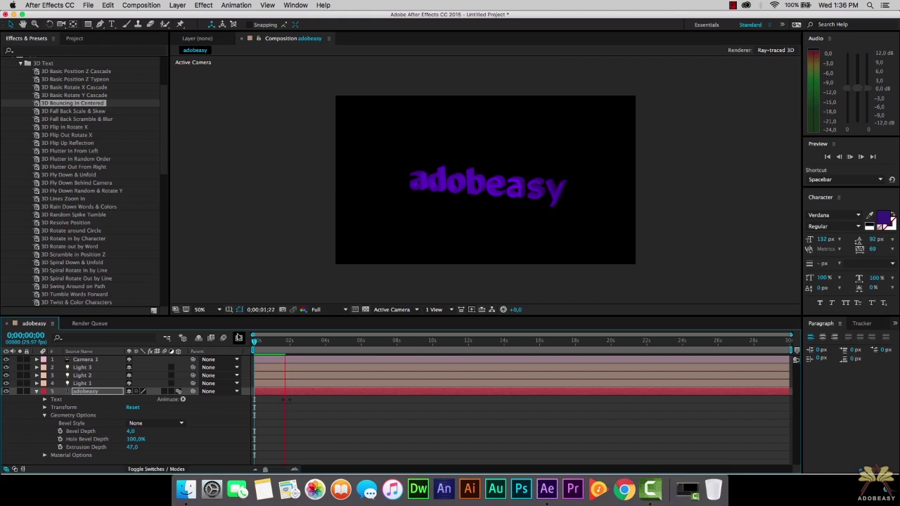
Replay and stop the 3D Bouncing In Centered preview
key("space")
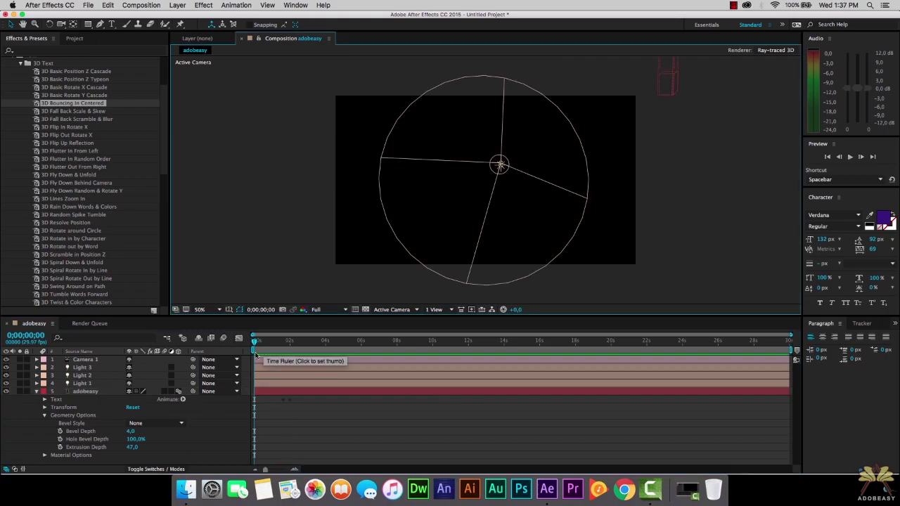
key("space")
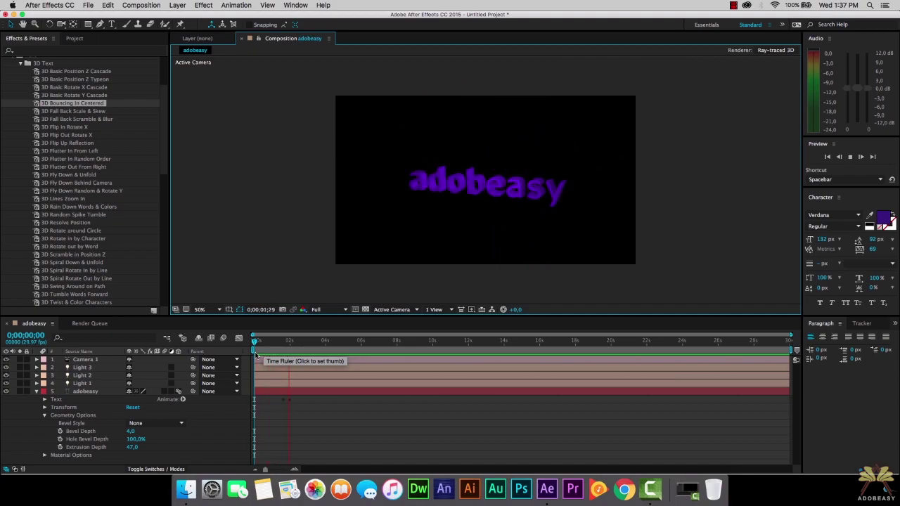
left_click(275, 349)
Rewind to the start and apply 3D Flutter In From Left to the text
left_click_drag(275, 348, 240, 348)
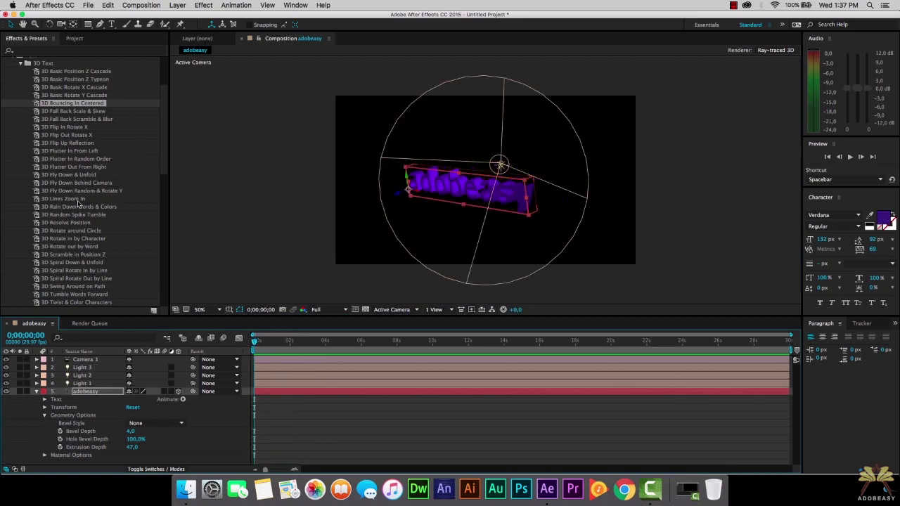
left_click(66, 142)
left_click_drag(59, 145, 261, 361)
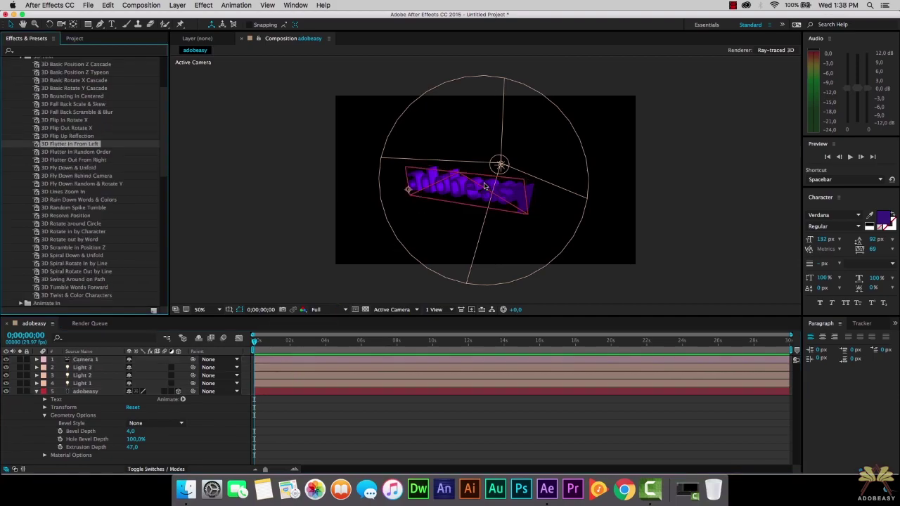
Preview the Flutter In From Left animation, collapse the Text folder and close Effects & Presets
key("space")
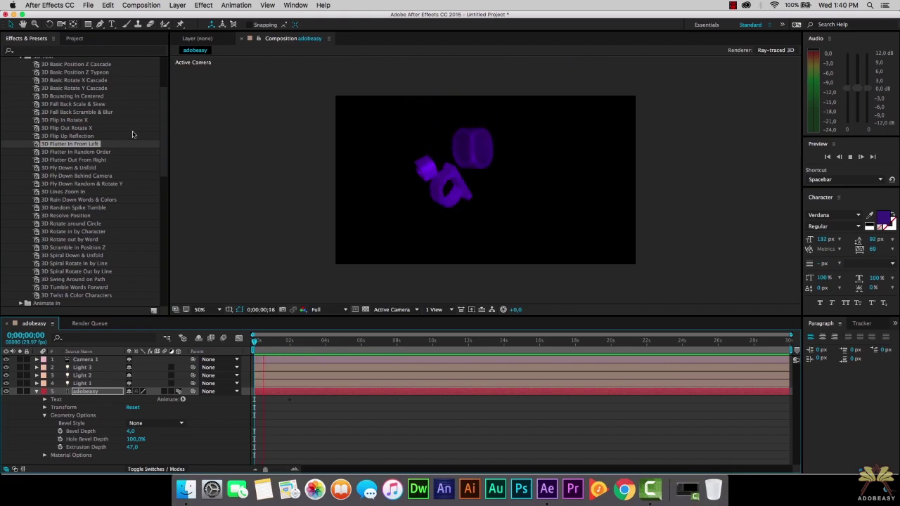
key("space")
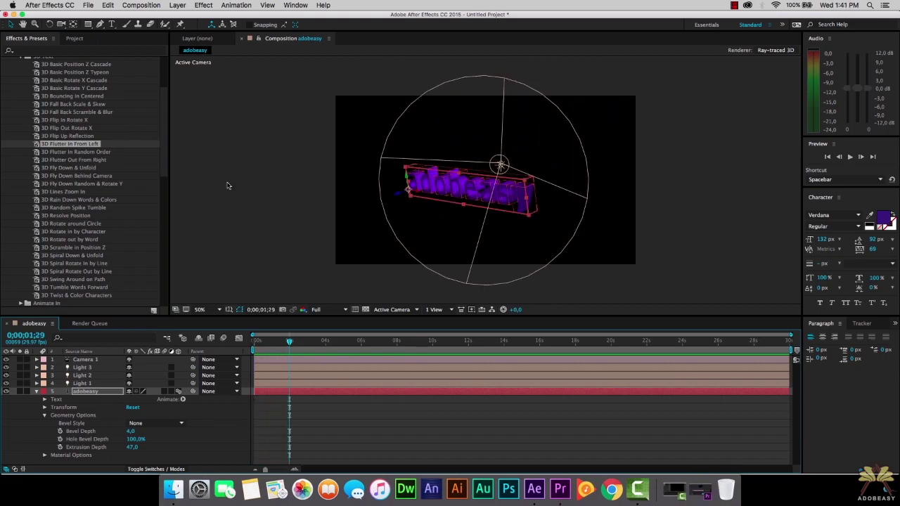
scroll(27, 107, "up", 10)
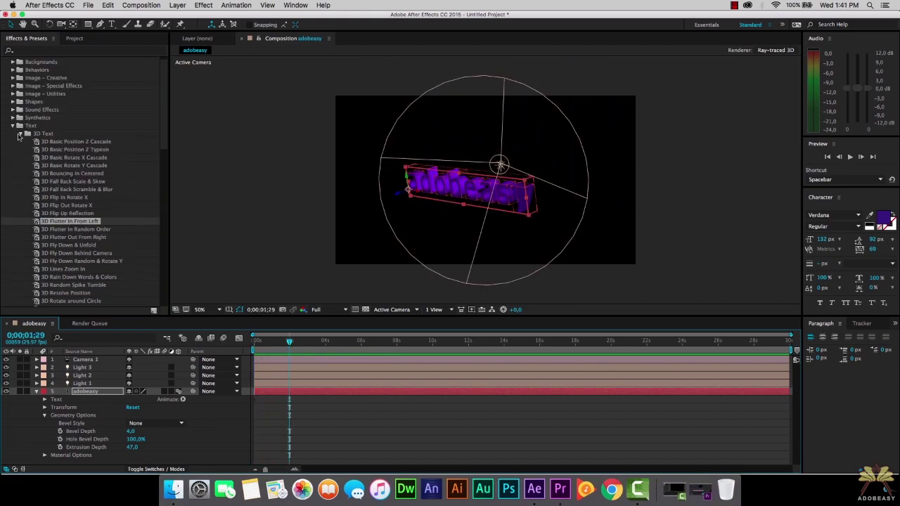
left_click(14, 132)
right_click(19, 36)
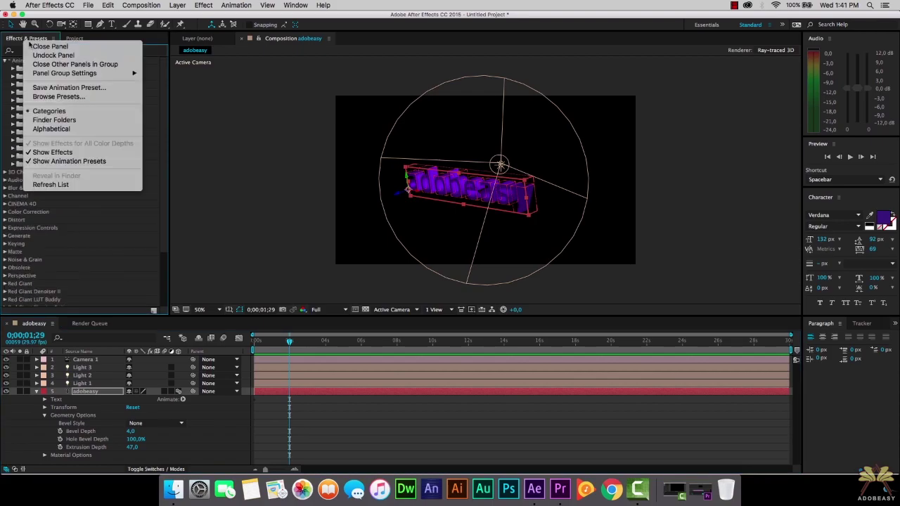
left_click(28, 45)
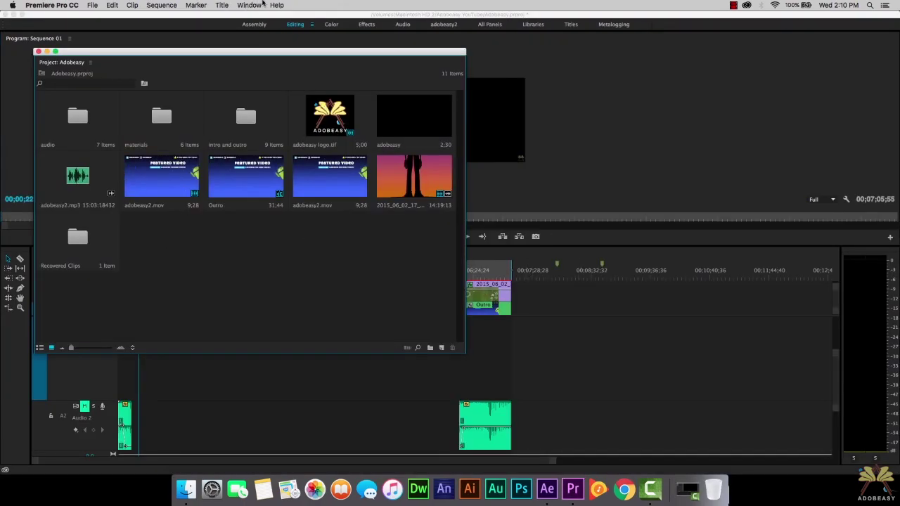
Import the adobeasy After Effects comp into Premiere and place it on Sequence 01's Video 3 track
left_click(260, 5)
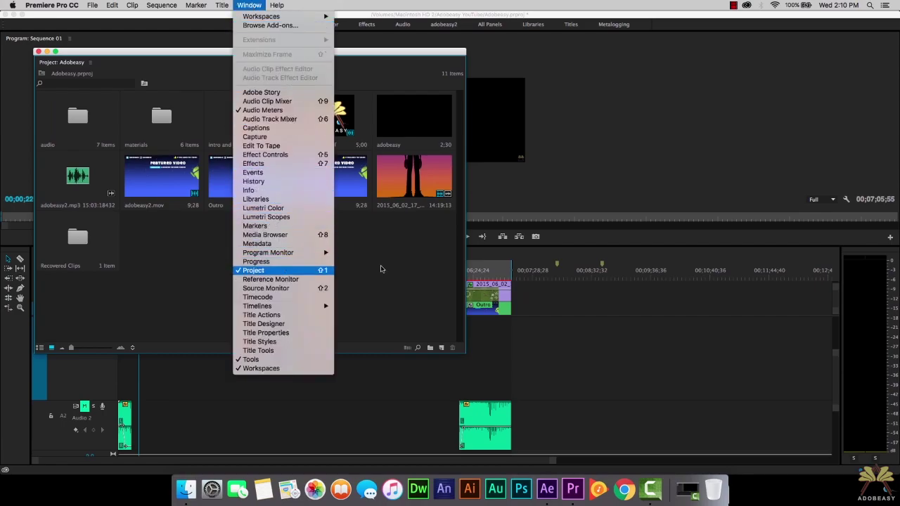
left_click(547, 489)
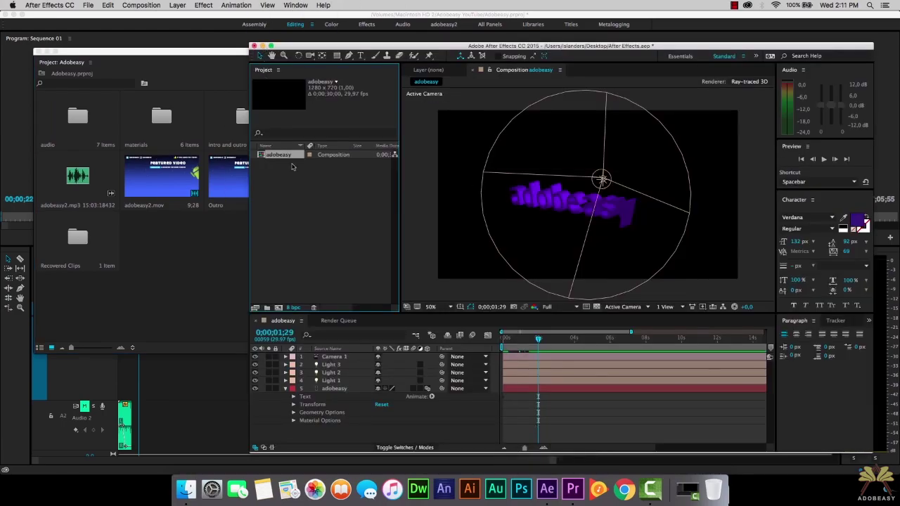
left_click_drag(289, 155, 159, 255)
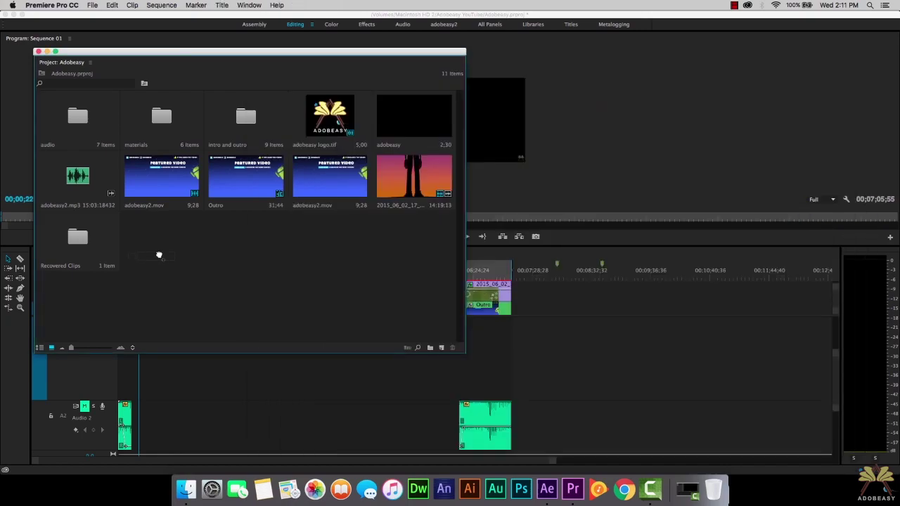
left_click_drag(159, 255, 254, 294)
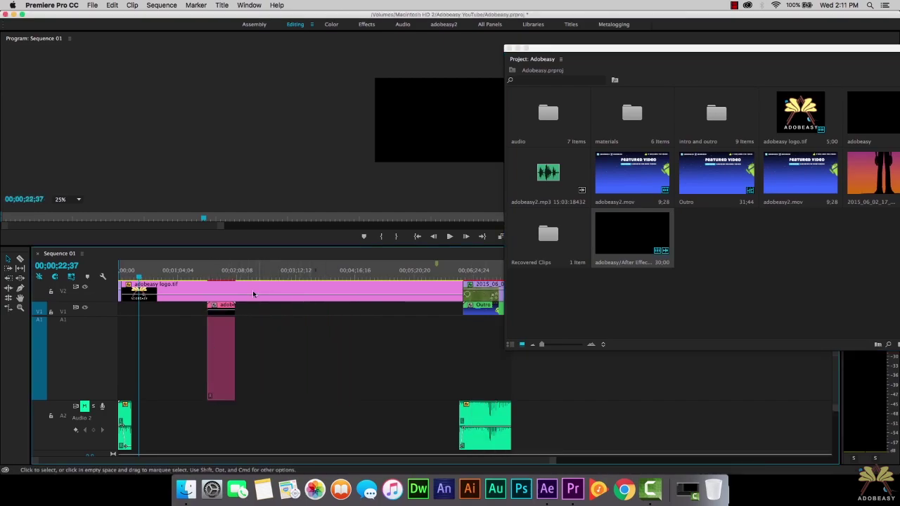
left_click(209, 270)
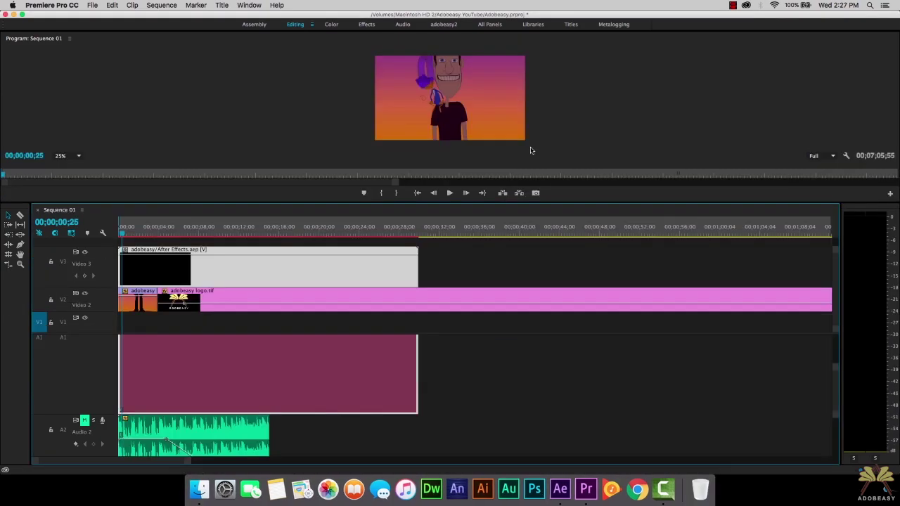